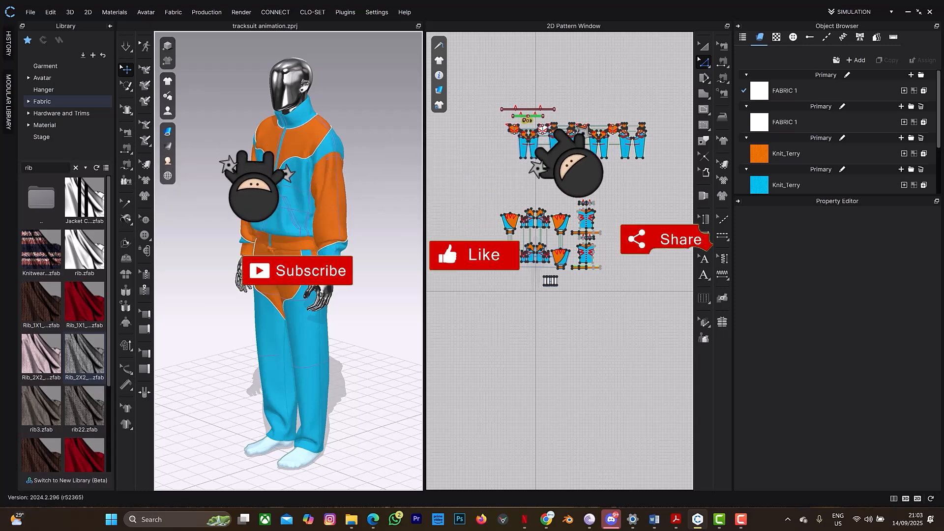
# - Hide the avatar in the 3D view so only the tracksuit garment is shown
pyautogui.moveTo(265, 185); pyautogui.dragTo(310, 189, button='right')
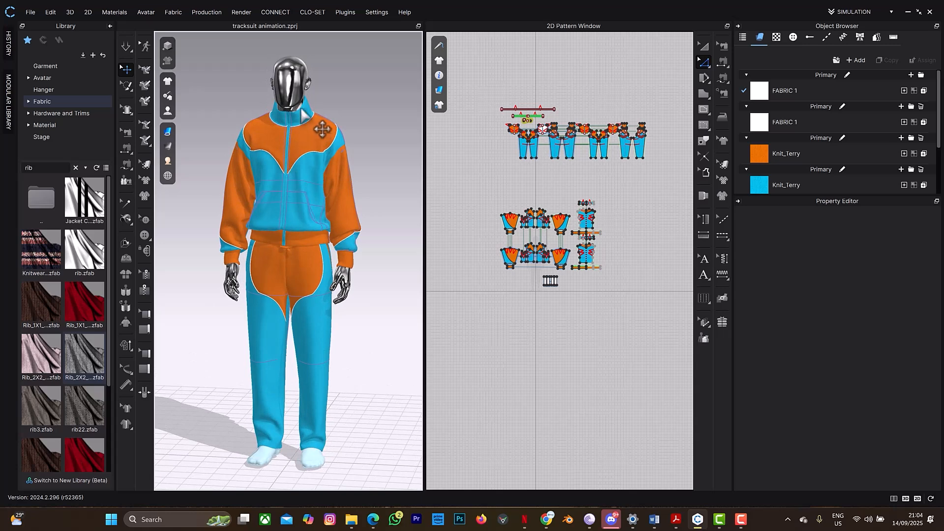
pyautogui.click(296, 91)
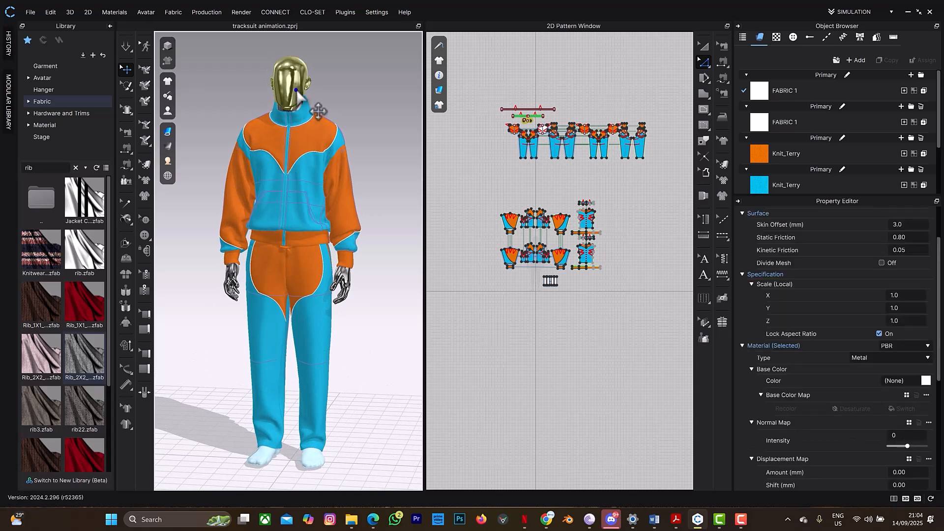
pyautogui.hotkey('shift', 'a')
pyautogui.click(874, 11)
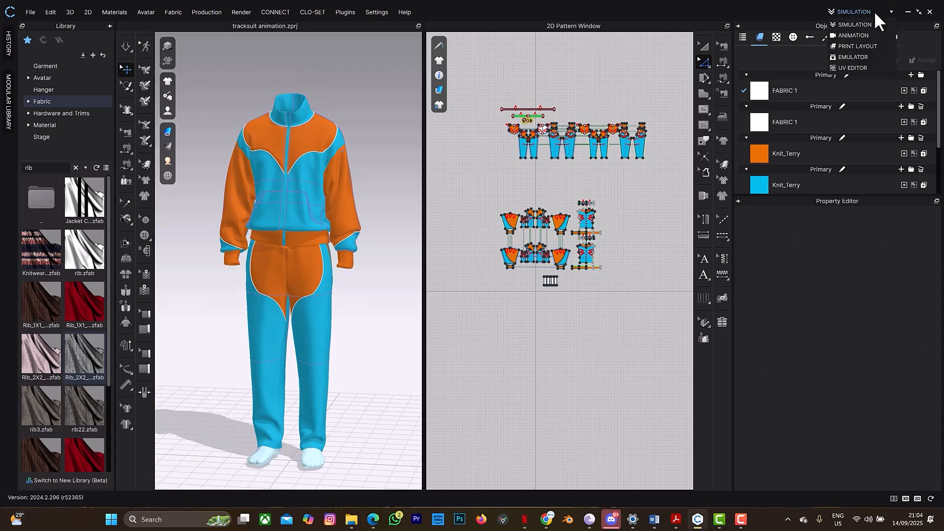
pyautogui.click(865, 34)
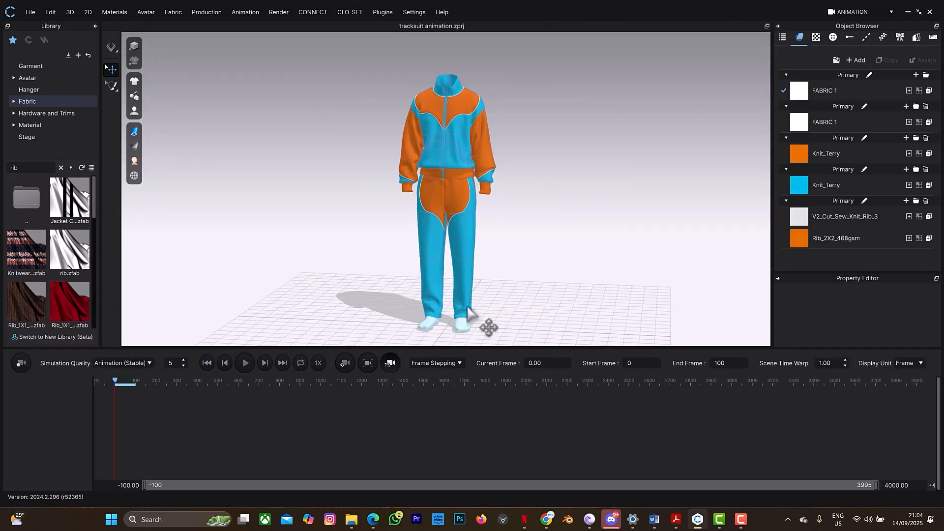
pyautogui.moveTo(467, 306); pyautogui.dragTo(473, 302, button='right')
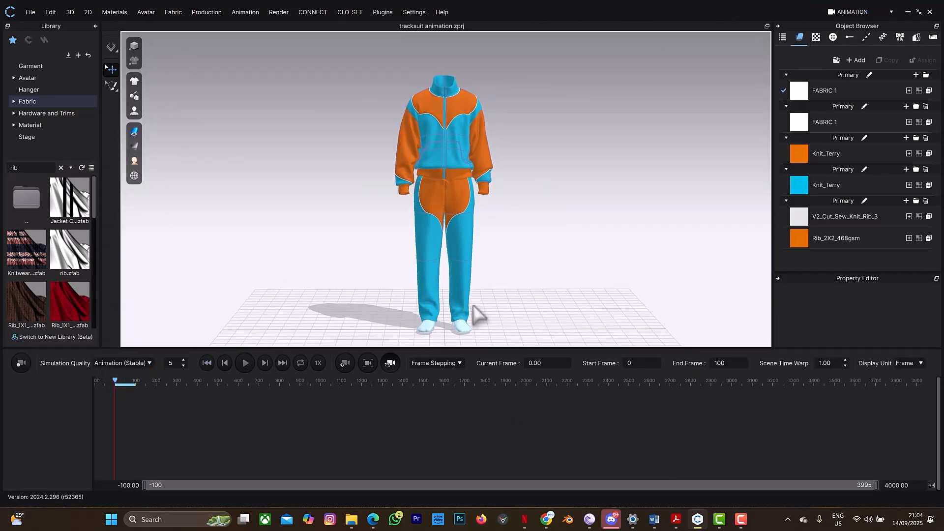
pyautogui.click(860, 11)
pyautogui.click(854, 24)
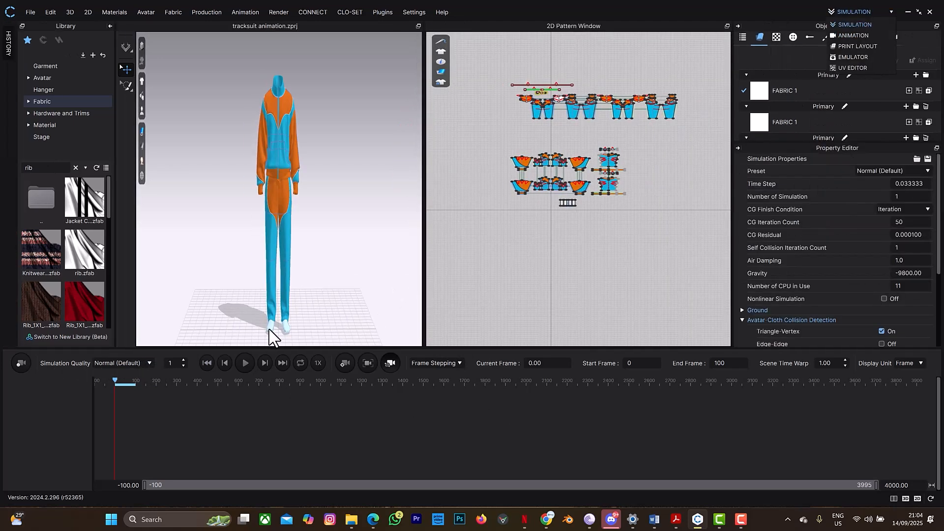
# - Unfreeze the small white foot patterns below the jacket pieces in the 2D pattern layout
pyautogui.scroll(3, 539, 284)
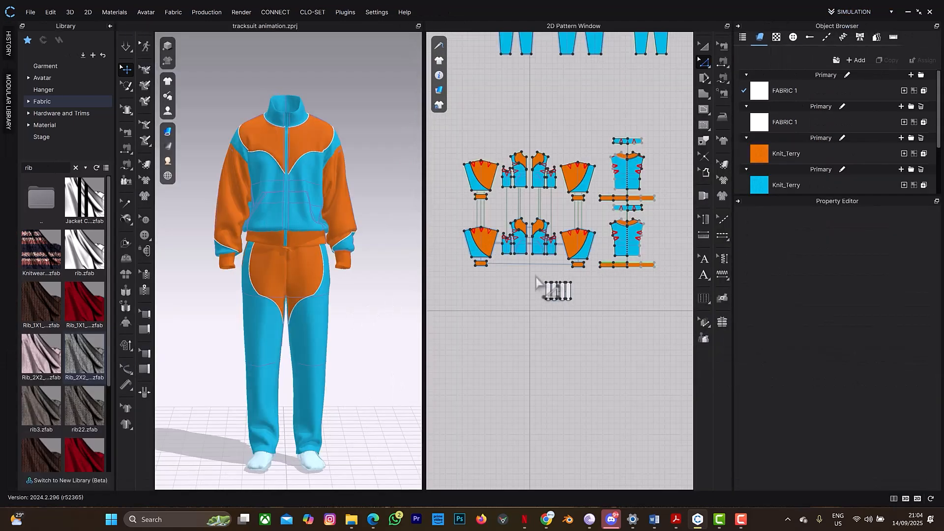
pyautogui.press('a')
pyautogui.moveTo(531, 272); pyautogui.dragTo(599, 313)
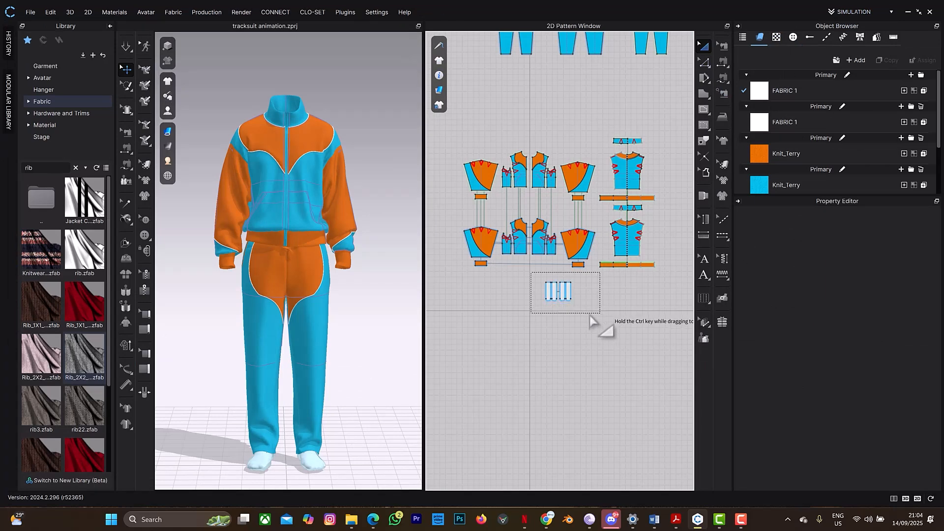
pyautogui.rightClick(316, 467)
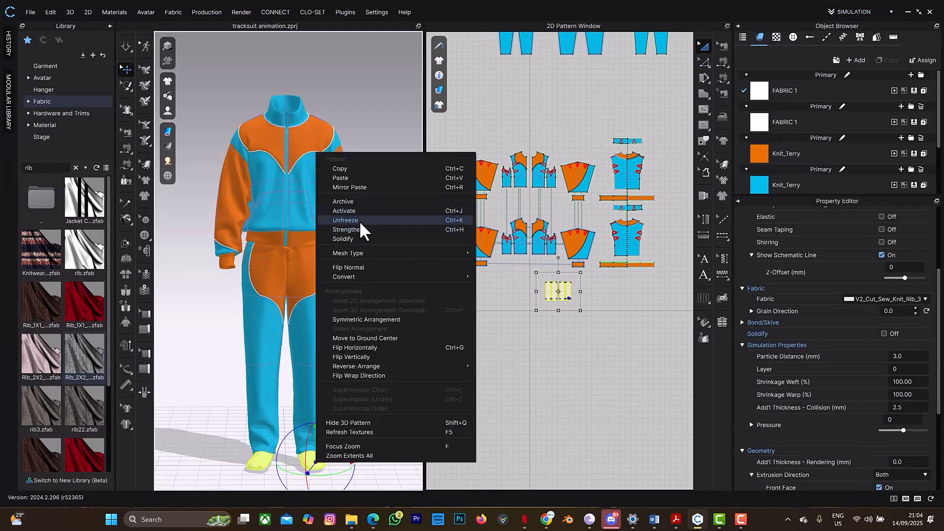
pyautogui.click(359, 220)
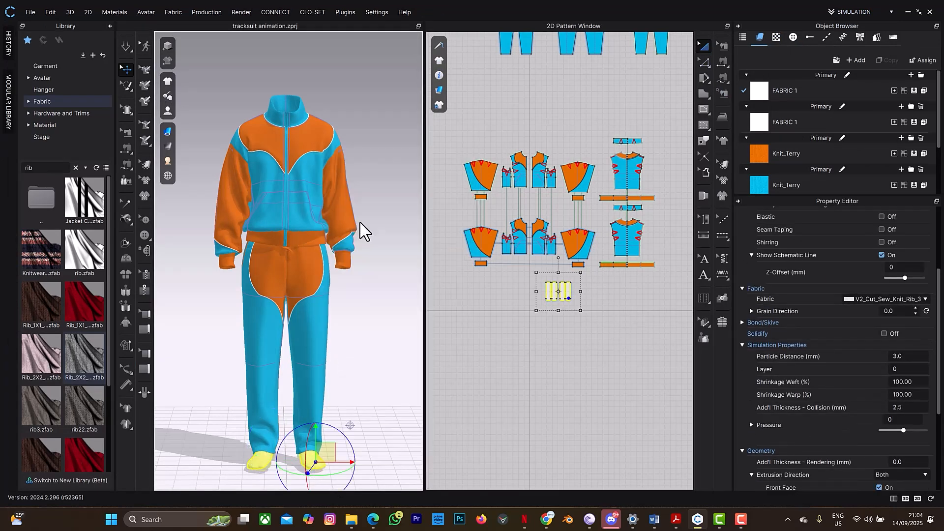
# - Switch to the Animation workspace and record the garment simulation as the tracksuit drops to the floor
pyautogui.click(852, 12)
pyautogui.click(845, 35)
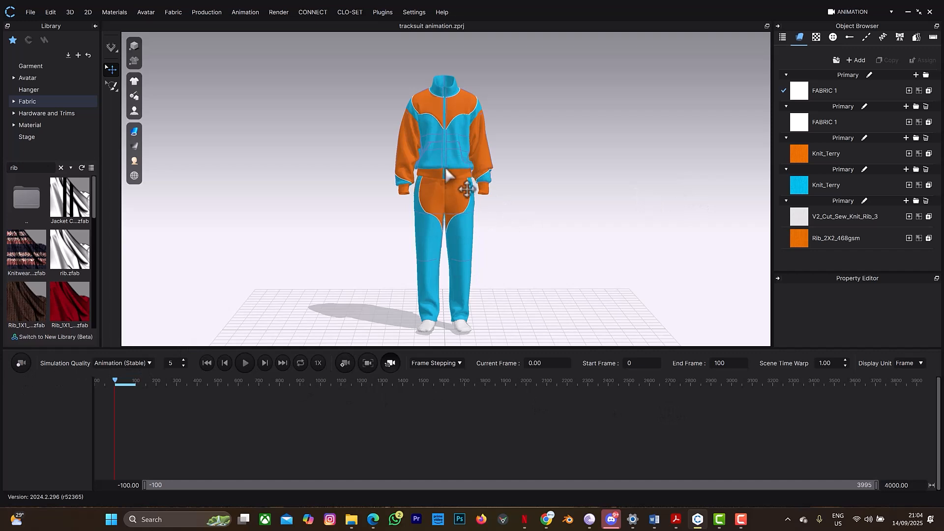
pyautogui.click(19, 363)
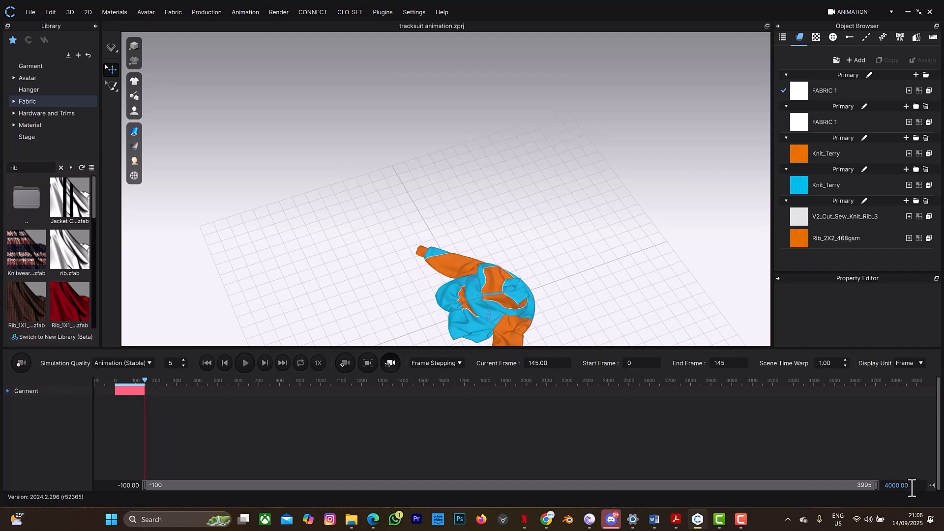
# - Set the end of the timeline range to 300 and return the playhead to frame 0
pyautogui.moveTo(910, 488); pyautogui.dragTo(881, 482)
pyautogui.write('300')
pyautogui.press('Return')
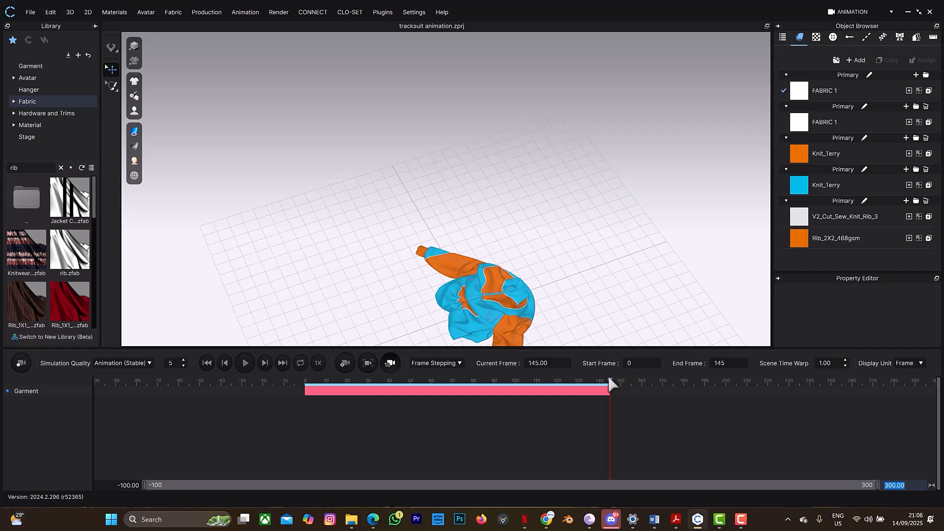
pyautogui.moveTo(608, 385); pyautogui.dragTo(305, 415)
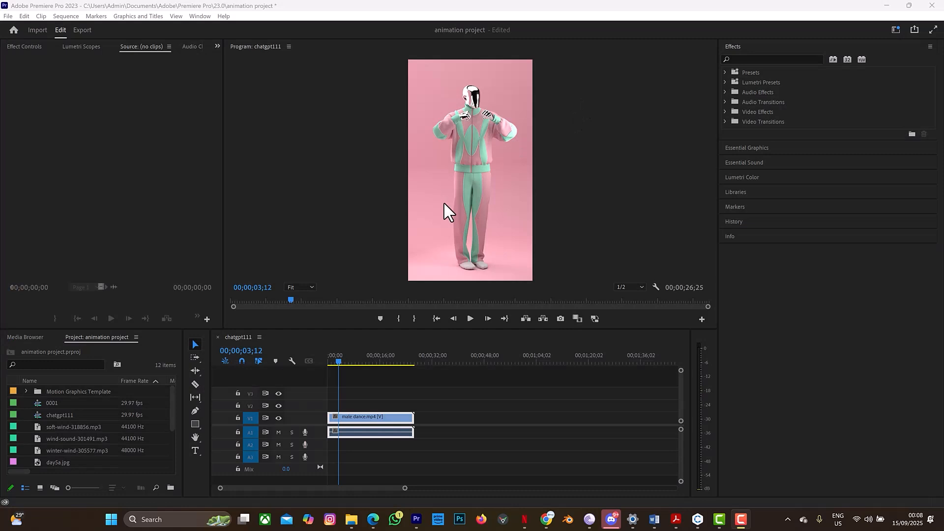
# - Switch to Adobe Premiere Pro and delete the male dance.mp4 clip from the chatgpt111 sequence
pyautogui.click(364, 393)
pyautogui.moveTo(361, 396); pyautogui.dragTo(394, 433)
pyautogui.press('Delete')
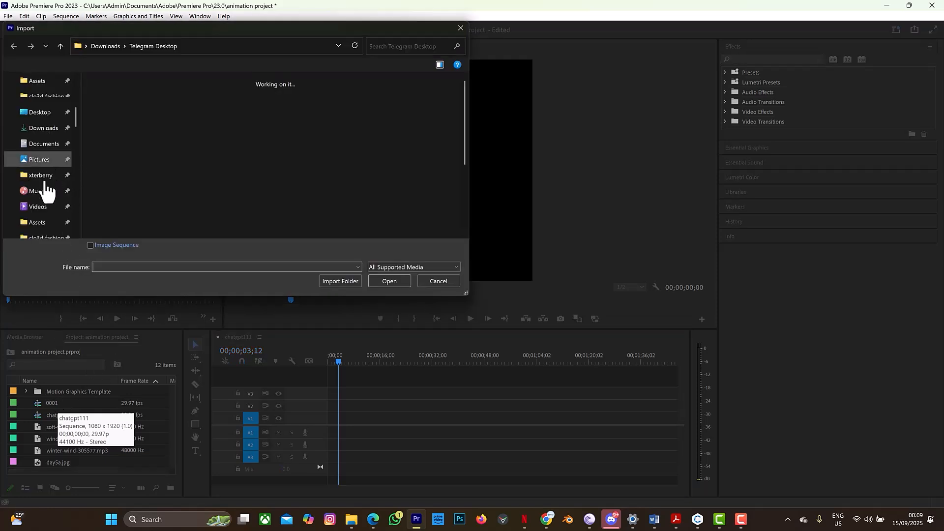
# - Browse for media to import in the render3 folder inside tracksuit catalogue on the Expansion (D:) drive
pyautogui.scroll(-5, 49, 184)
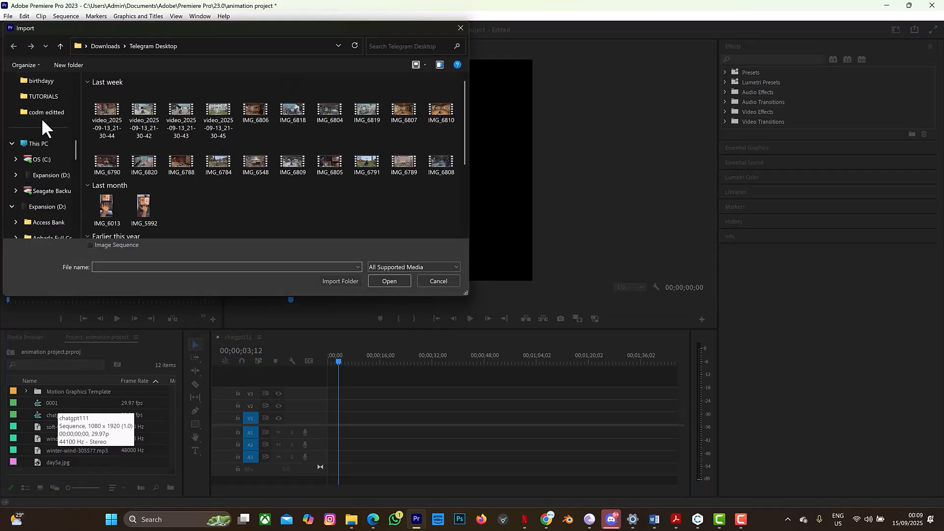
pyautogui.click(47, 176)
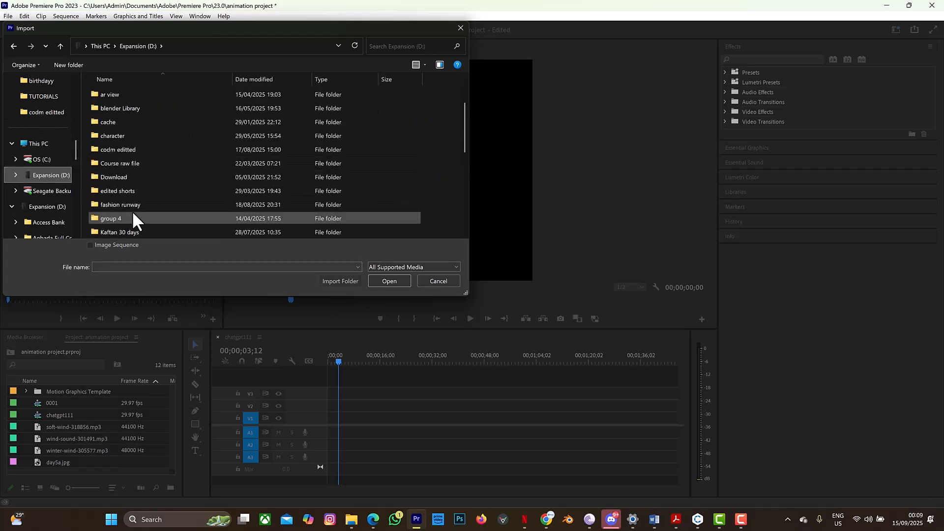
pyautogui.scroll(2, 132, 211)
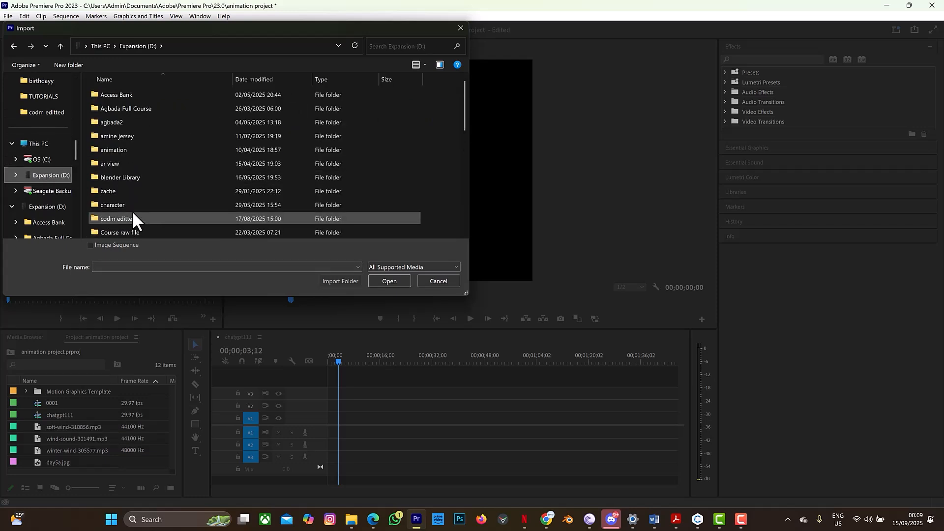
pyautogui.scroll(-6, 132, 211)
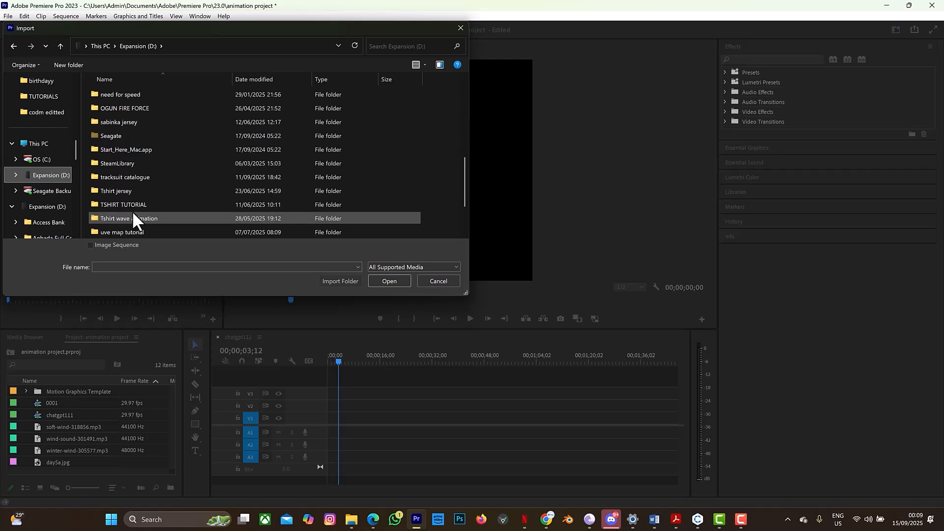
pyautogui.click(138, 176)
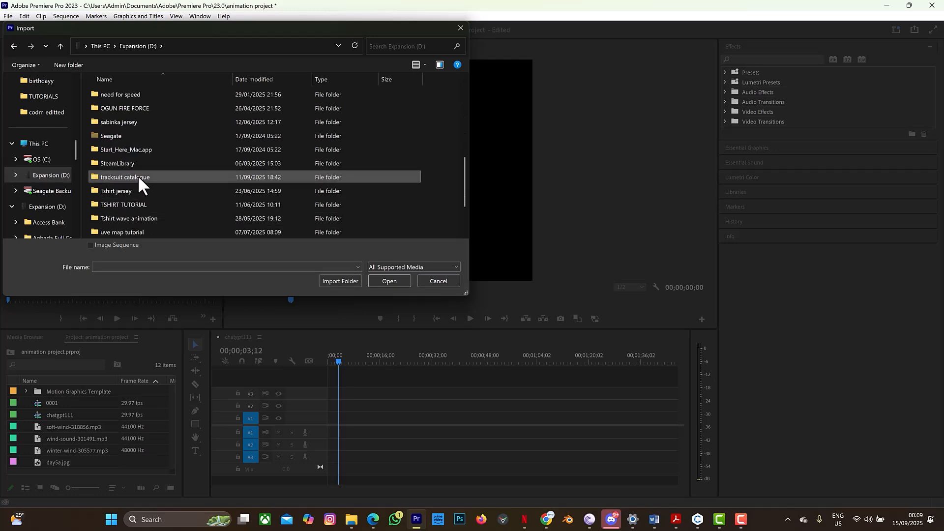
pyautogui.doubleClick(138, 176)
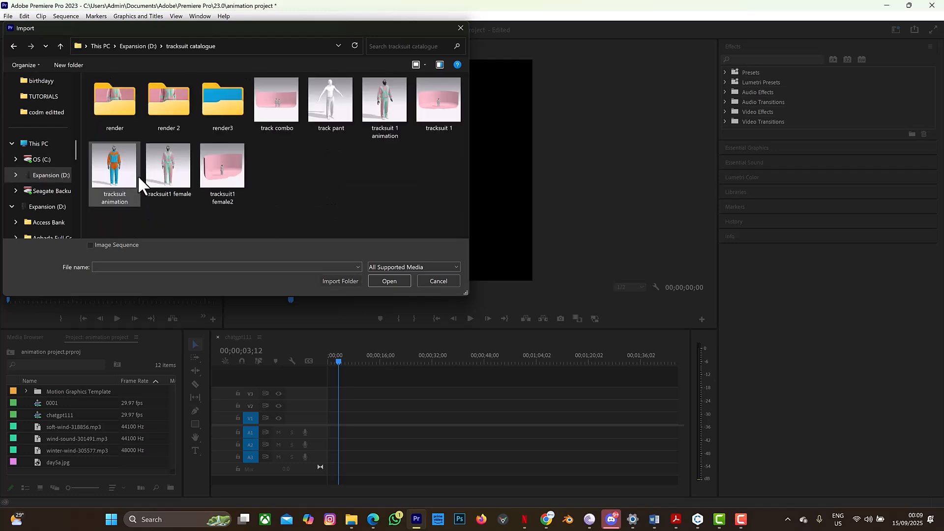
pyautogui.doubleClick(221, 122)
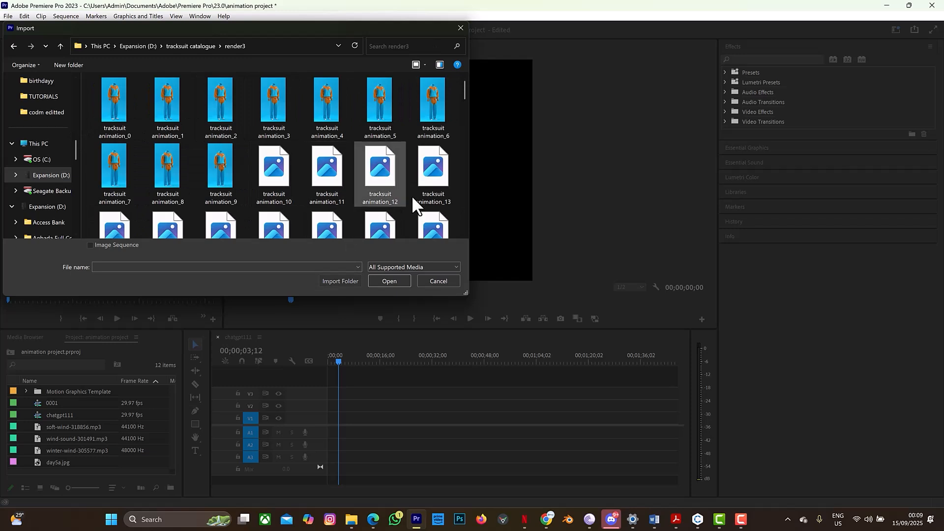
# - Import the rendered frames as an image sequence starting from tracksuit animation_0
pyautogui.scroll(-10, 408, 192)
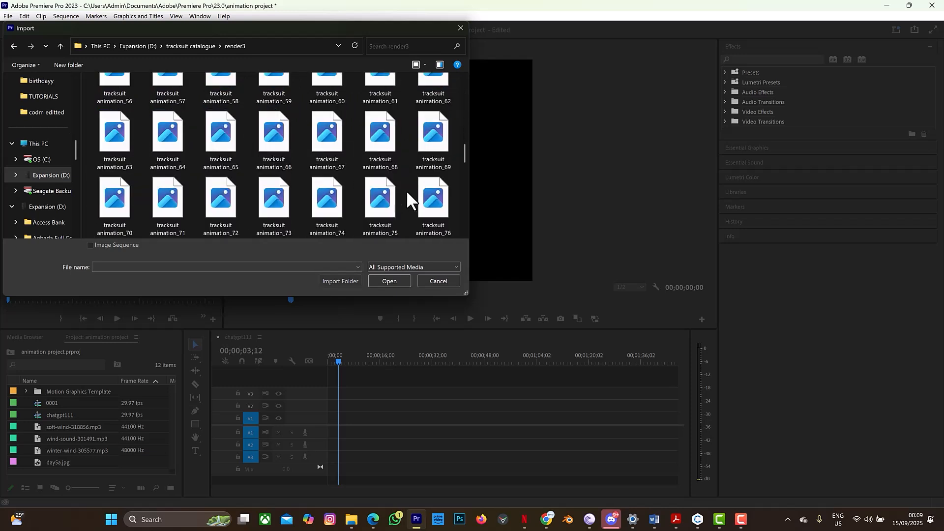
pyautogui.scroll(-10, 407, 193)
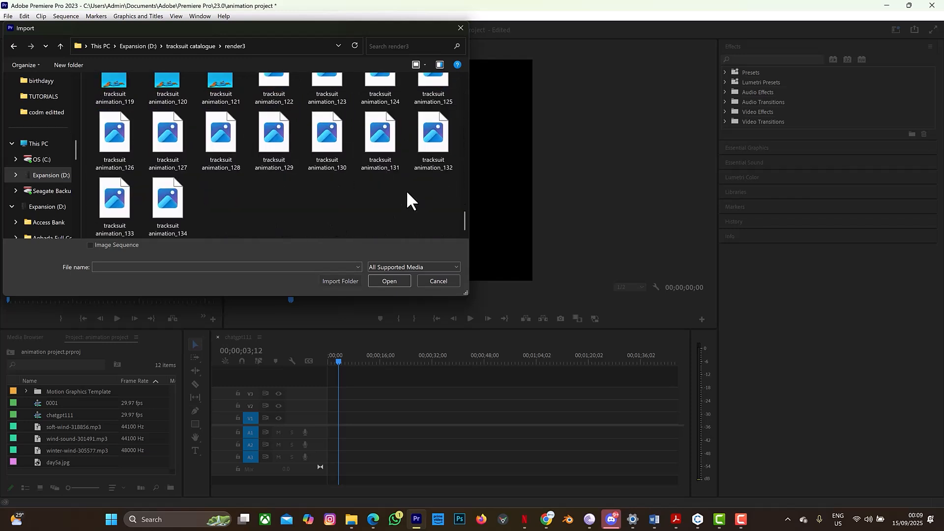
pyautogui.scroll(15, 406, 191)
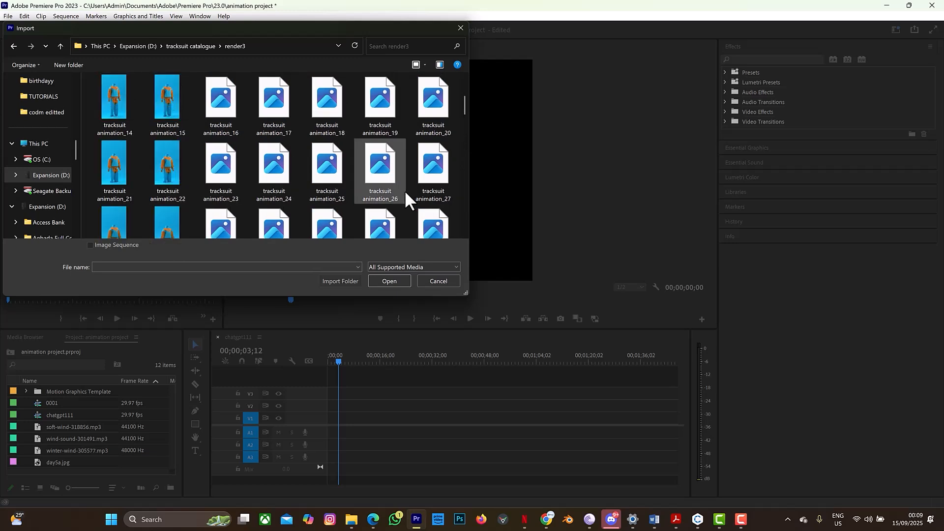
pyautogui.scroll(2, 405, 191)
pyautogui.click(112, 119)
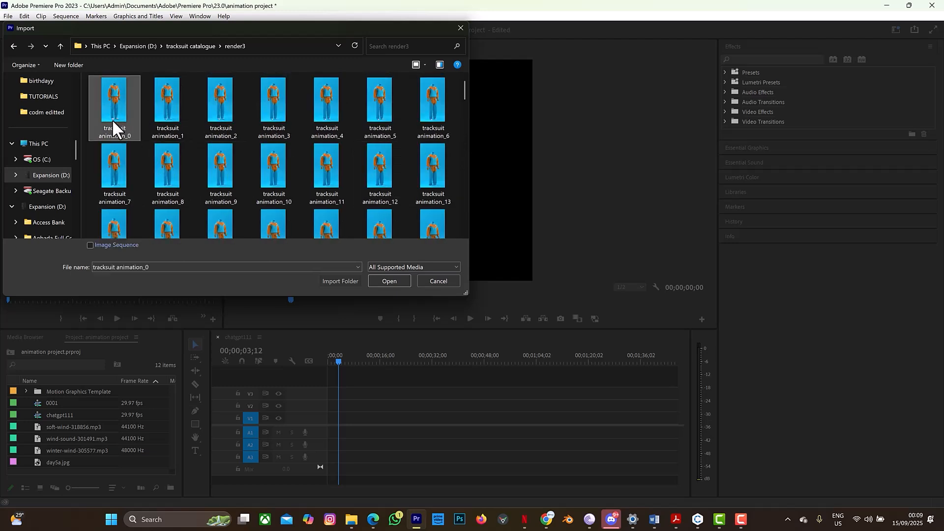
pyautogui.click(90, 245)
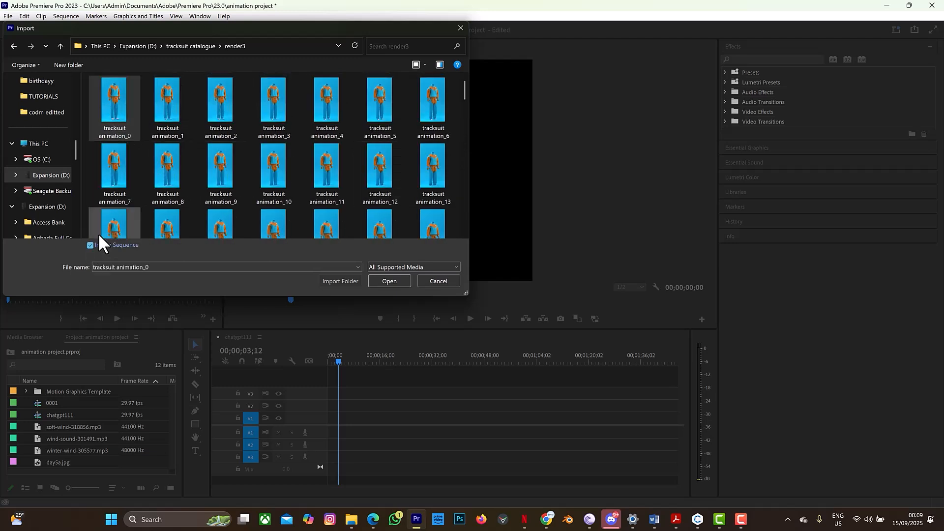
pyautogui.click(386, 282)
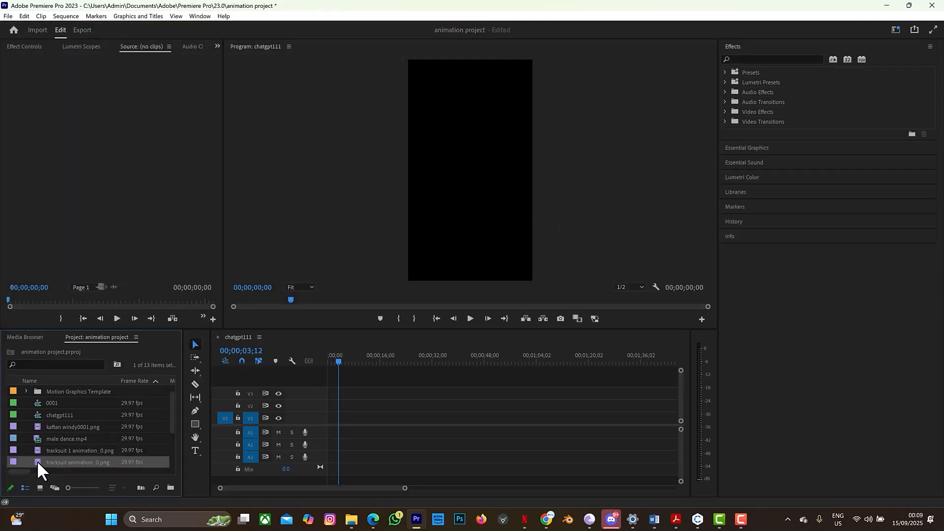
# - Place the tracksuit animation_0.png sequence at the start of track V1 and move the playhead to the beginning
pyautogui.moveTo(38, 462); pyautogui.dragTo(334, 419)
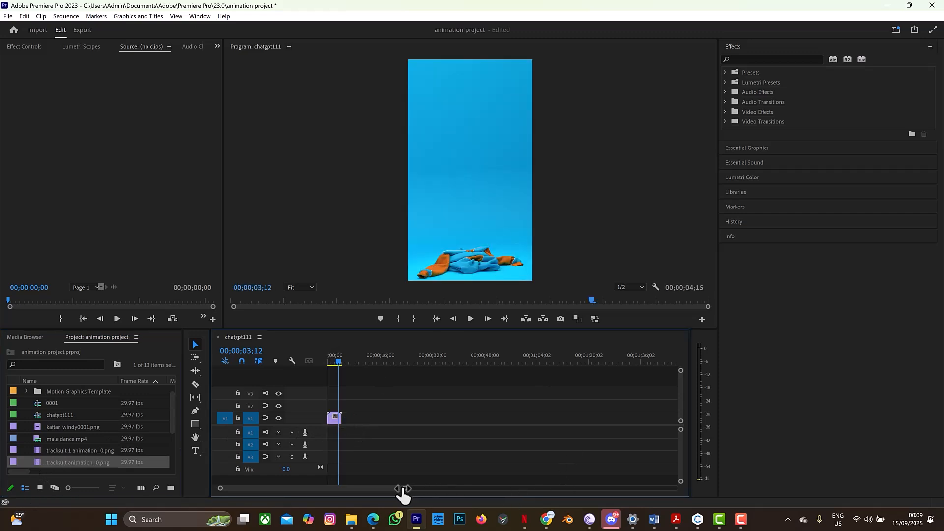
pyautogui.moveTo(404, 489); pyautogui.dragTo(347, 496)
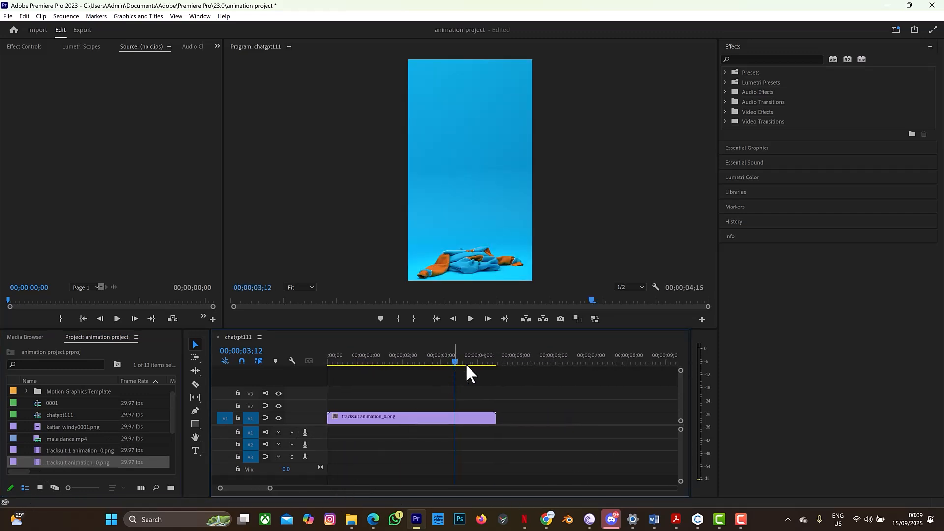
pyautogui.moveTo(455, 362); pyautogui.dragTo(328, 418)
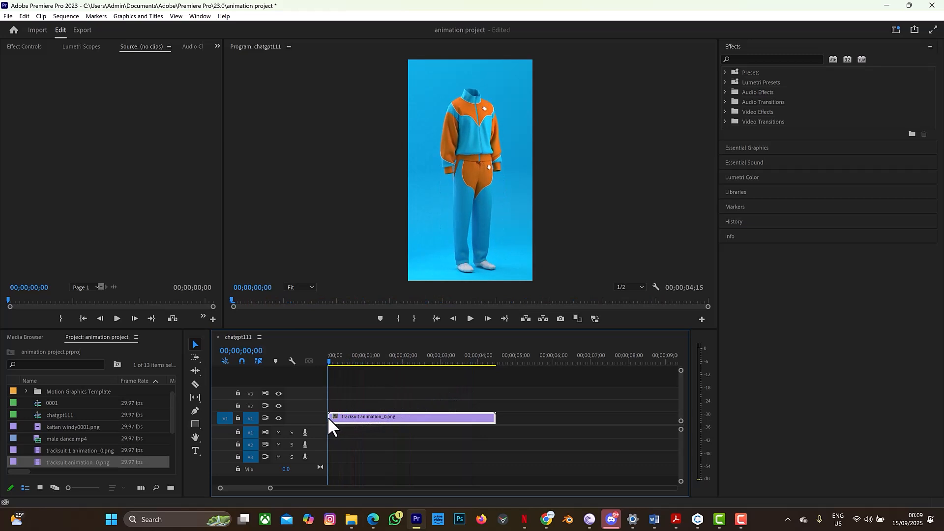
# - Reverse the playback of the tracksuit animation clip through its Speed/Duration settings
pyautogui.rightClick(373, 417)
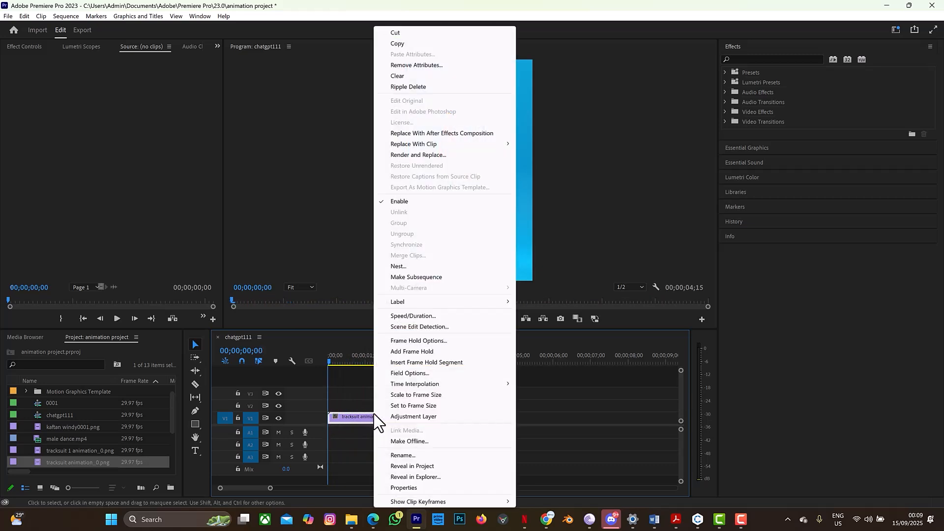
pyautogui.click(423, 317)
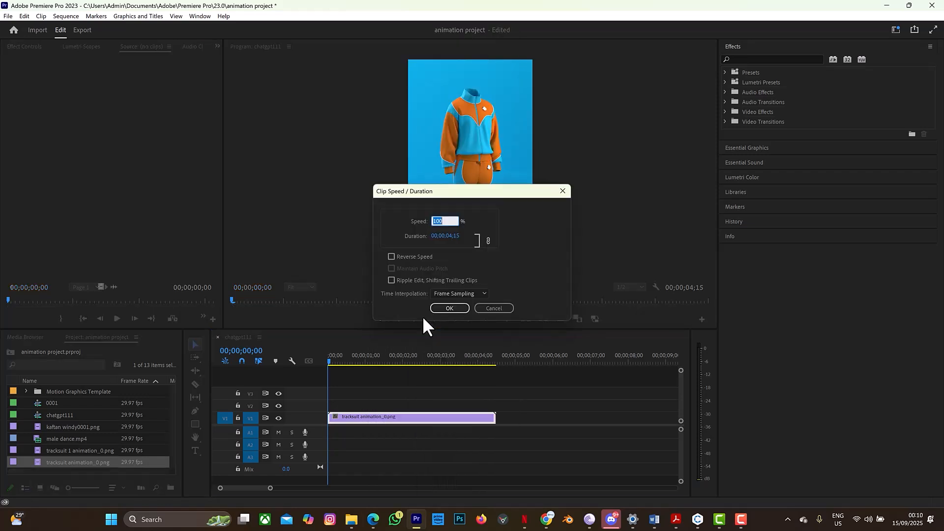
pyautogui.click(407, 258)
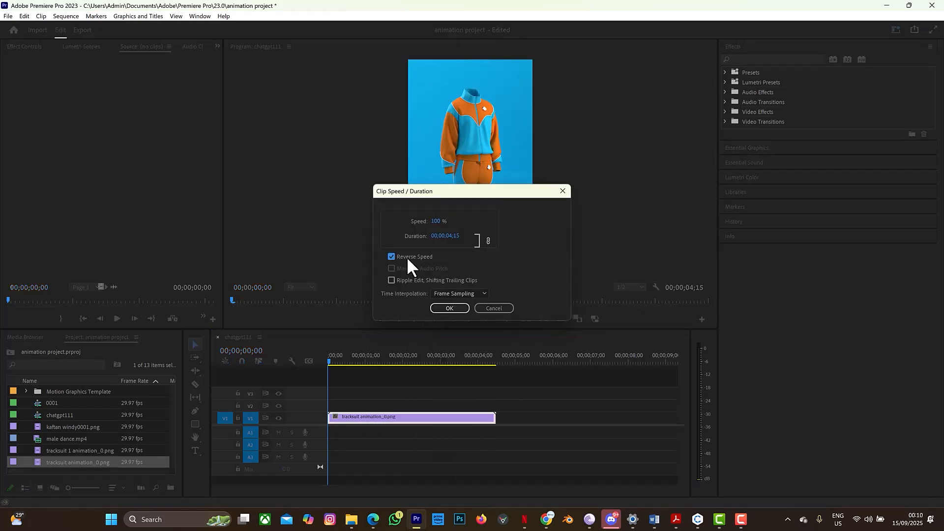
pyautogui.click(450, 308)
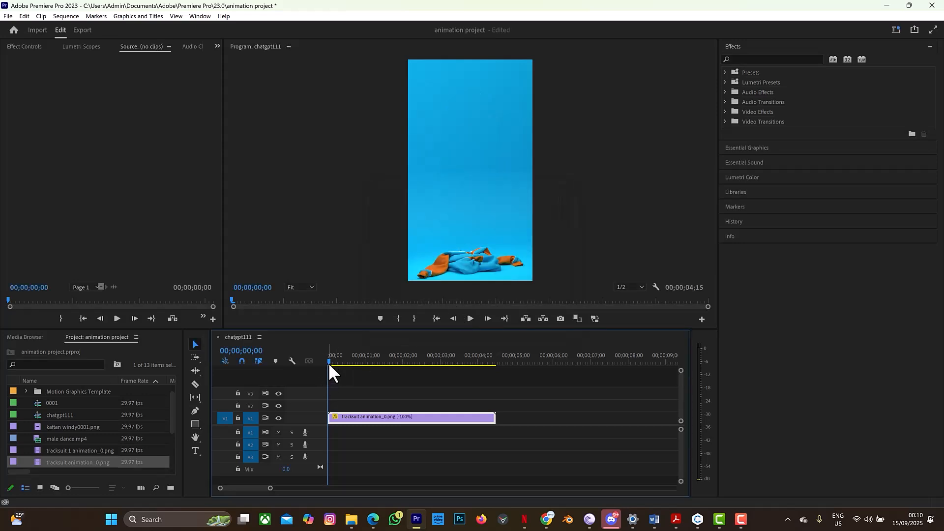
# - Scrub through the reversed tracksuit animation clip from the beginning to its last frame at 00;00;04;14
pyautogui.moveTo(329, 361); pyautogui.dragTo(495, 378)
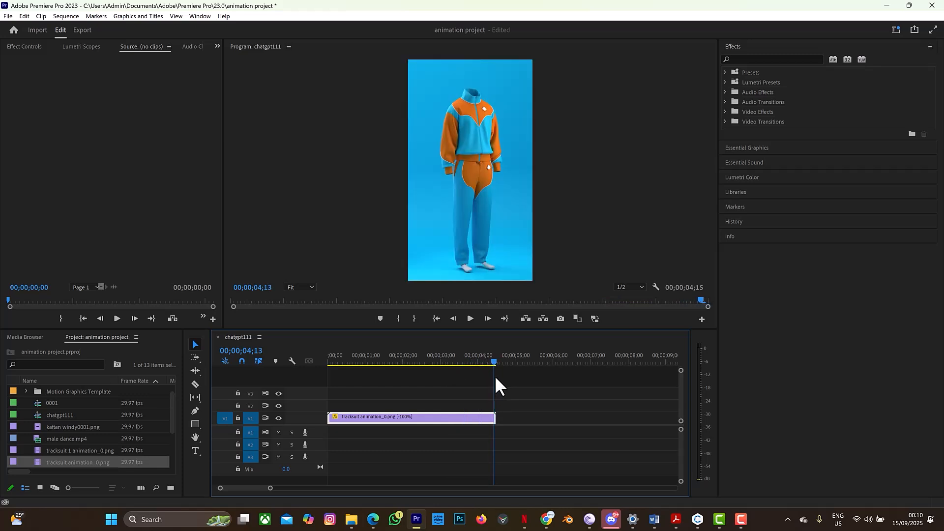
pyautogui.moveTo(495, 377); pyautogui.dragTo(496, 379)
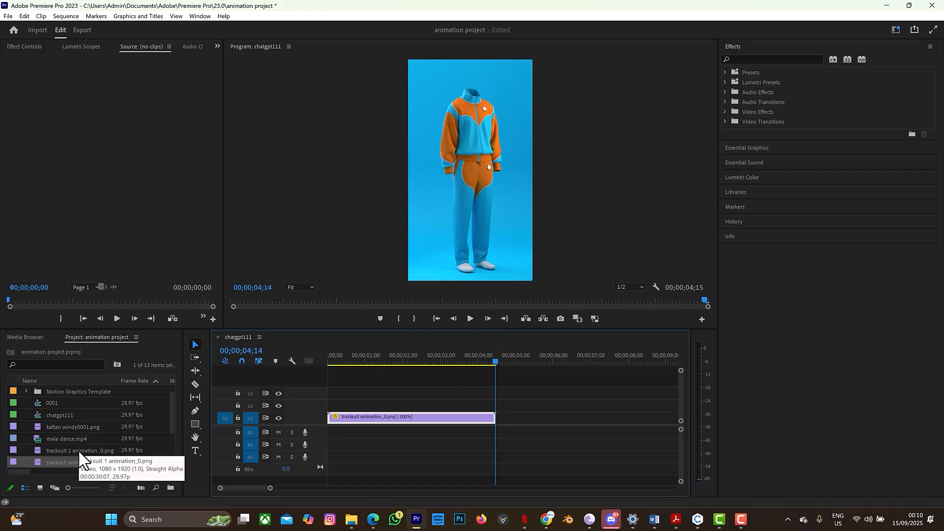
# - Import tracksuit animation_0 from the render3 folder as a single still, not an image sequence, and place it on V1 directly after the reversed clip
pyautogui.hotkey('ctrl', 'i')
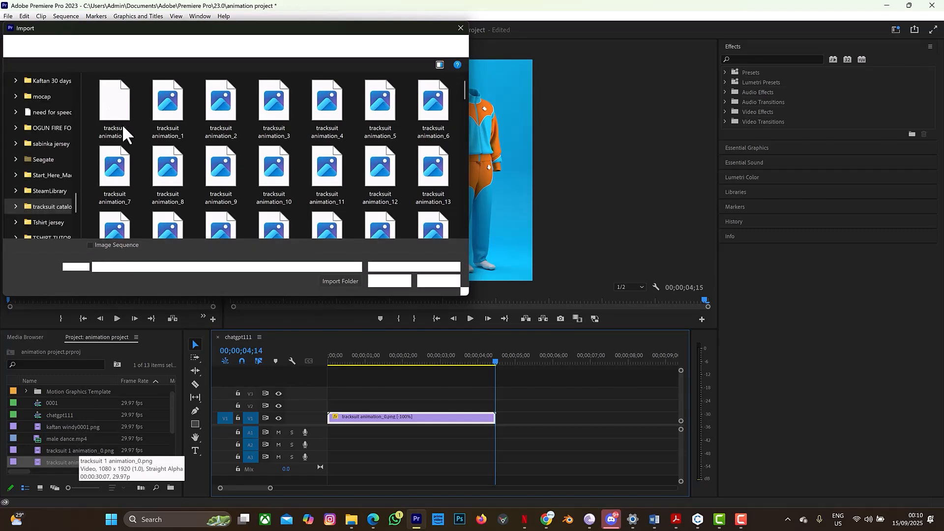
pyautogui.click(121, 122)
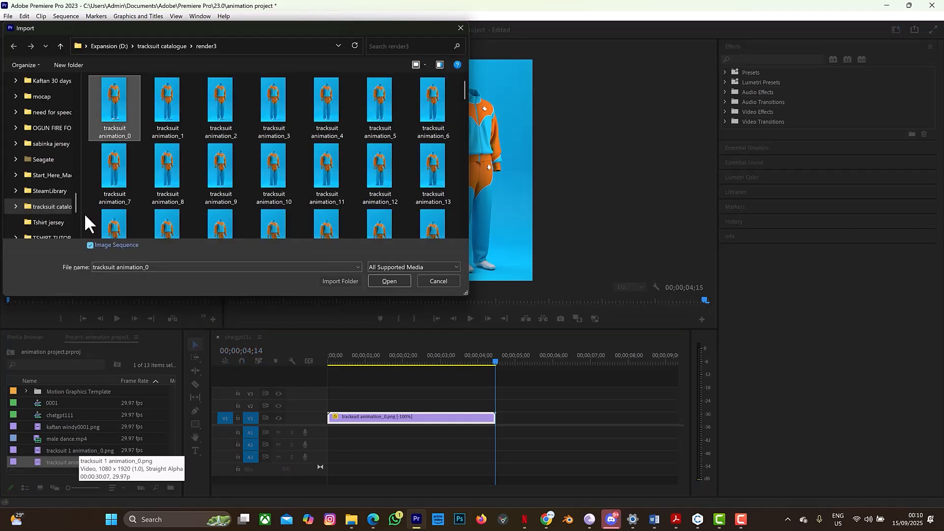
pyautogui.click(90, 245)
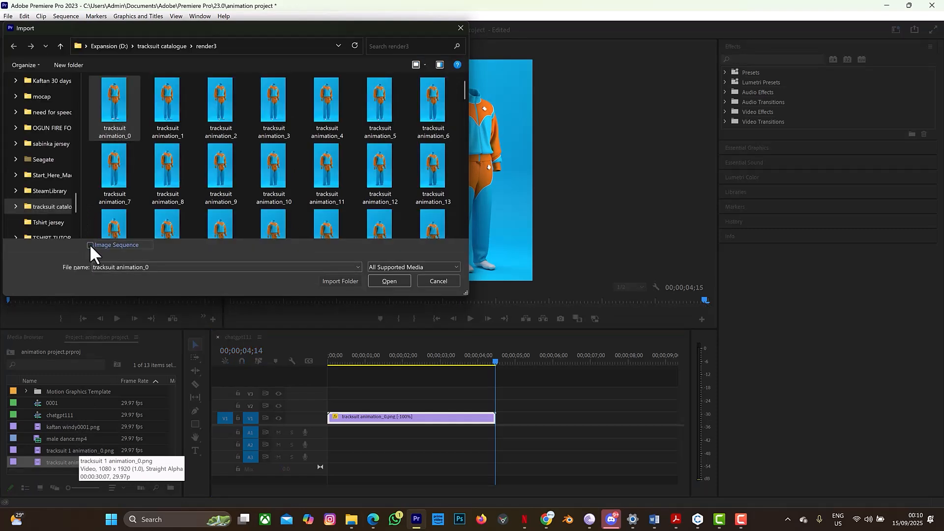
pyautogui.click(375, 279)
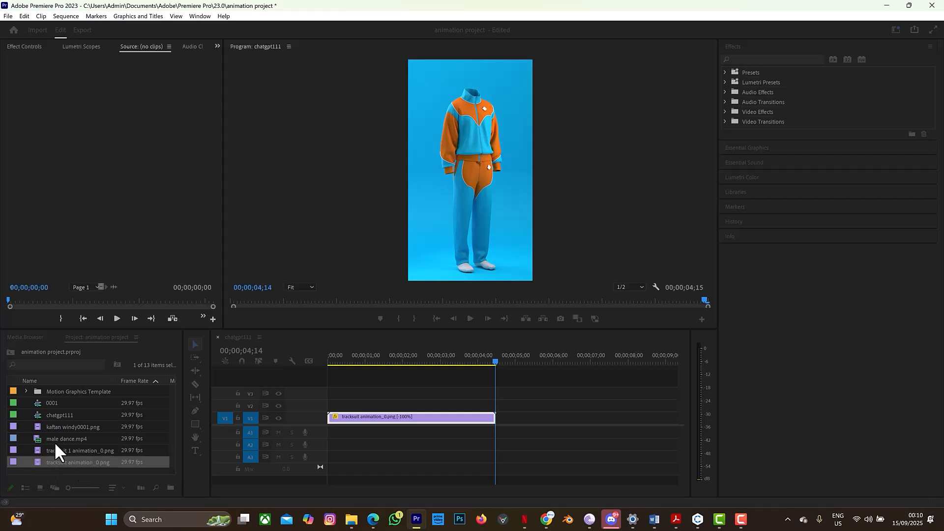
pyautogui.moveTo(34, 401); pyautogui.dragTo(514, 418)
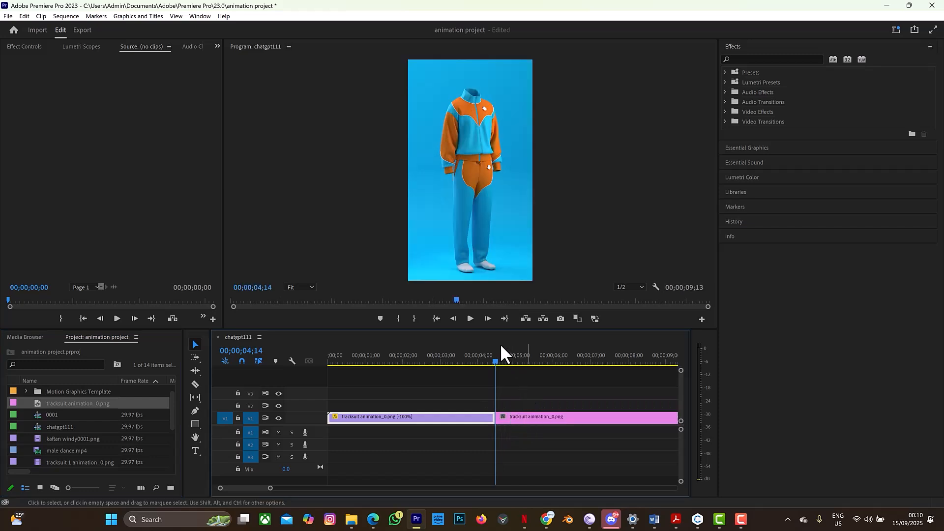
# - Split the still image clip at 00;00;06;29 and delete the part after the cut, returning the playhead to the start of the sequence
pyautogui.moveTo(493, 359); pyautogui.dragTo(591, 376)
pyautogui.press('c')
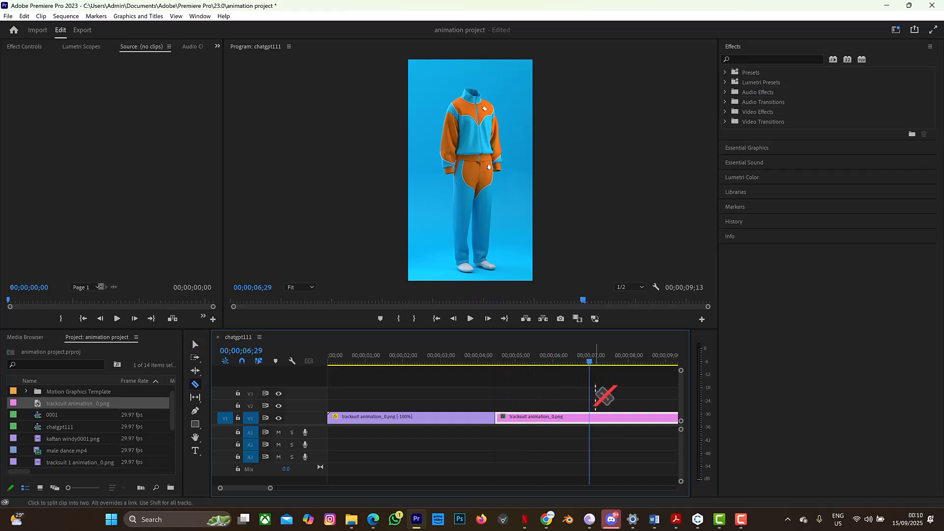
pyautogui.click(590, 418)
pyautogui.press('v')
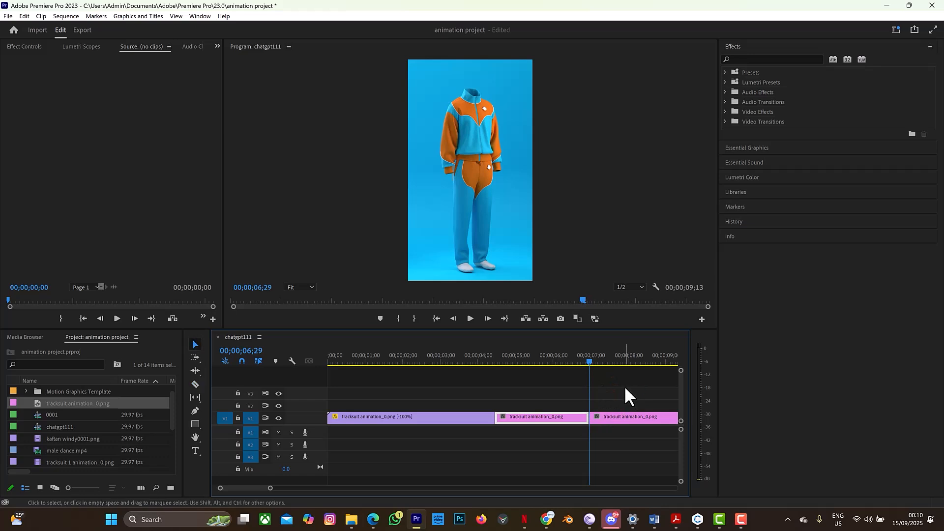
pyautogui.moveTo(626, 394); pyautogui.dragTo(628, 452)
pyautogui.press('Delete')
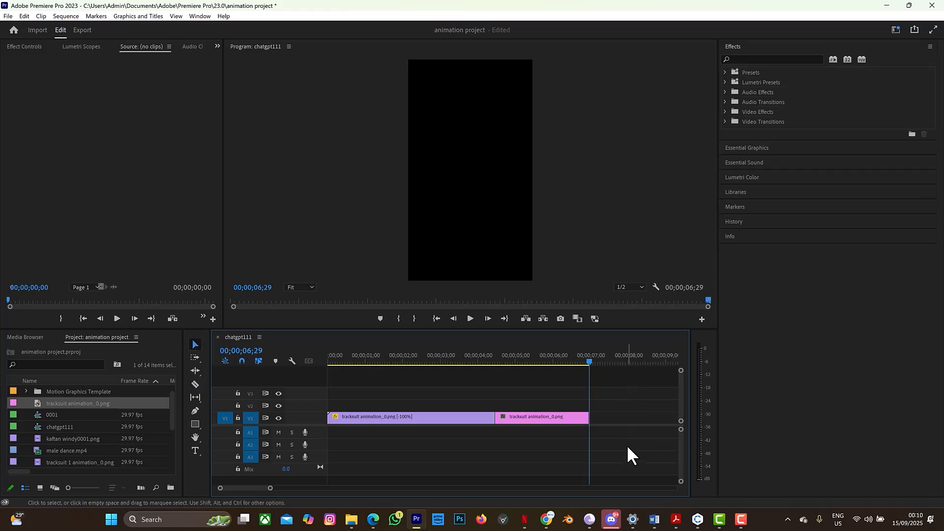
pyautogui.moveTo(591, 365); pyautogui.dragTo(328, 431)
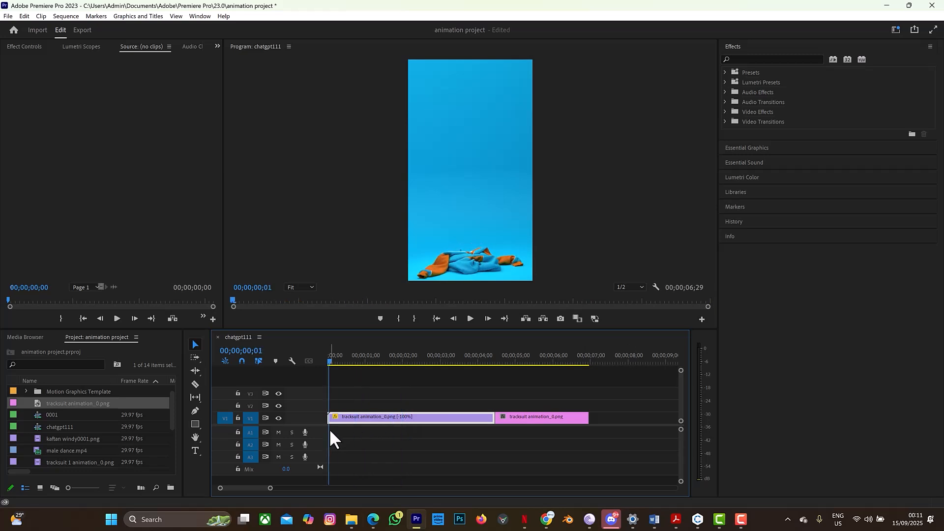